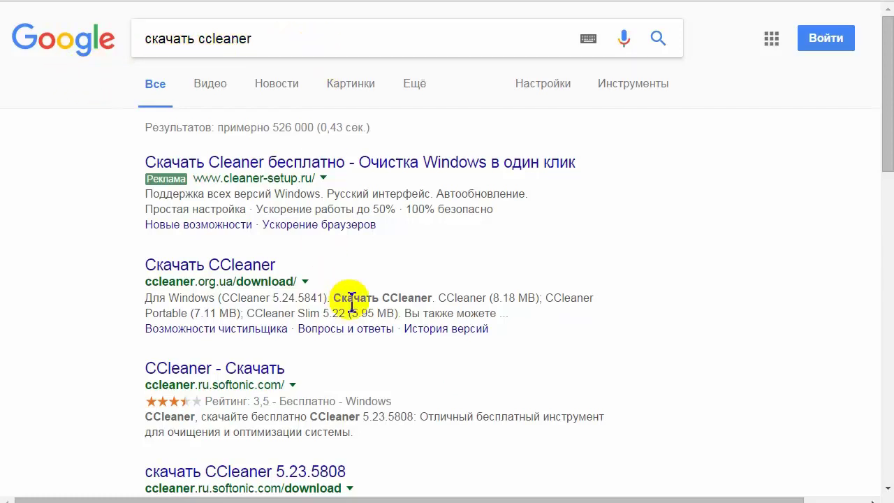
- Open the official Piriform CCleaner download page from the search results
left_click(885, 117)
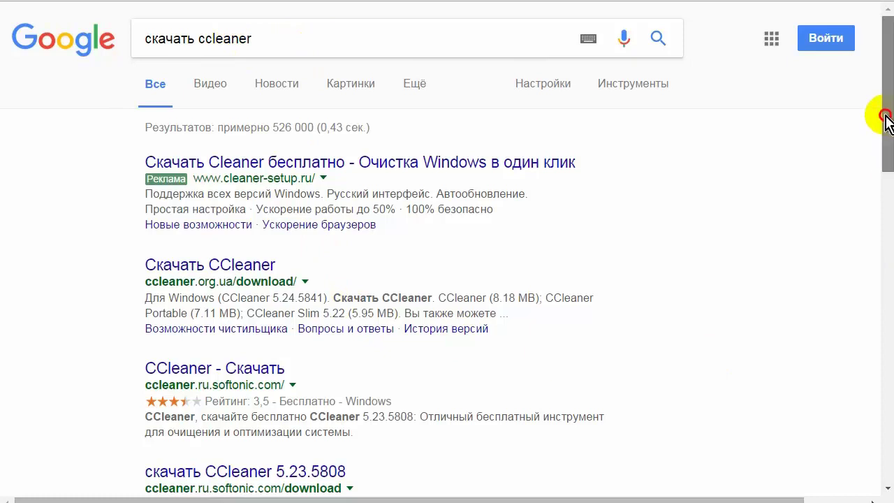
left_click_drag(884, 117, 884, 234)
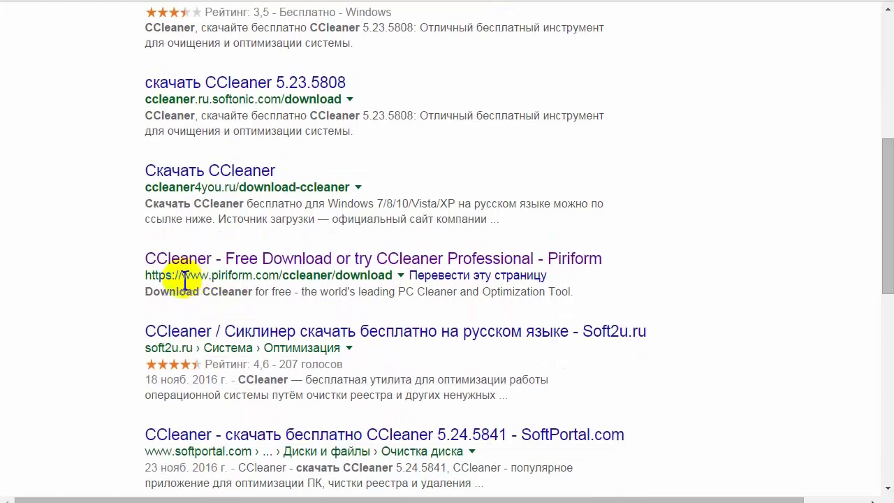
left_click(310, 264)
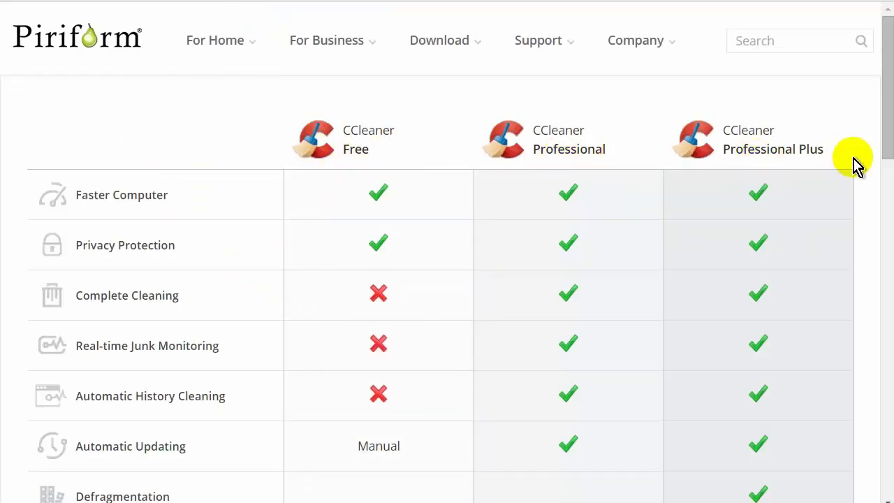
- Download the free CCleaner edition from Piriform.com, save ccsetup524.exe to the Desktop, and close the downloads window
left_click_drag(890, 65, 882, 144)
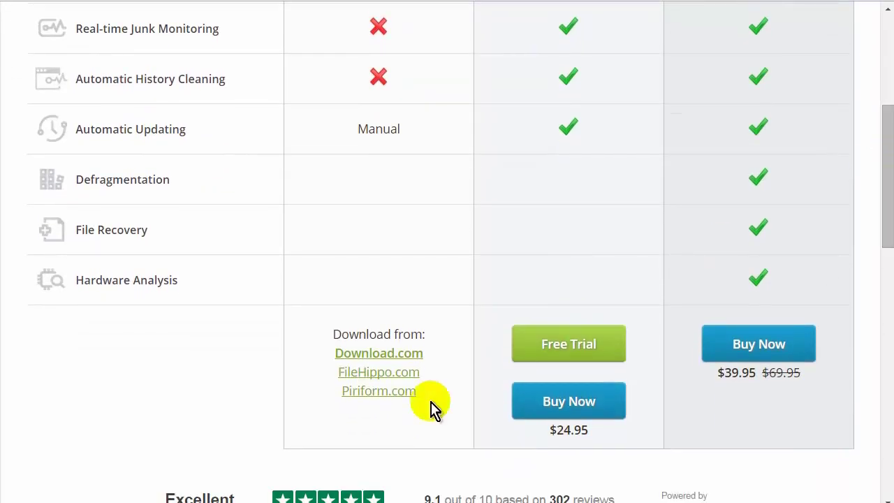
left_click(378, 391)
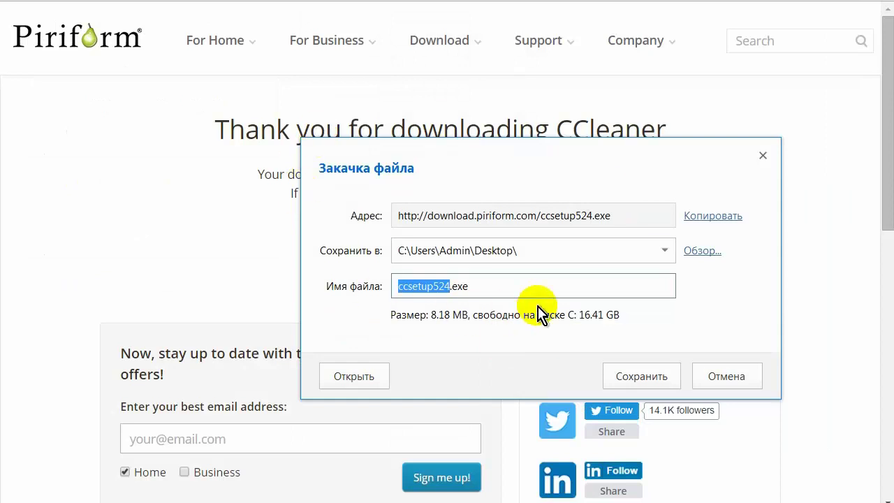
left_click(652, 378)
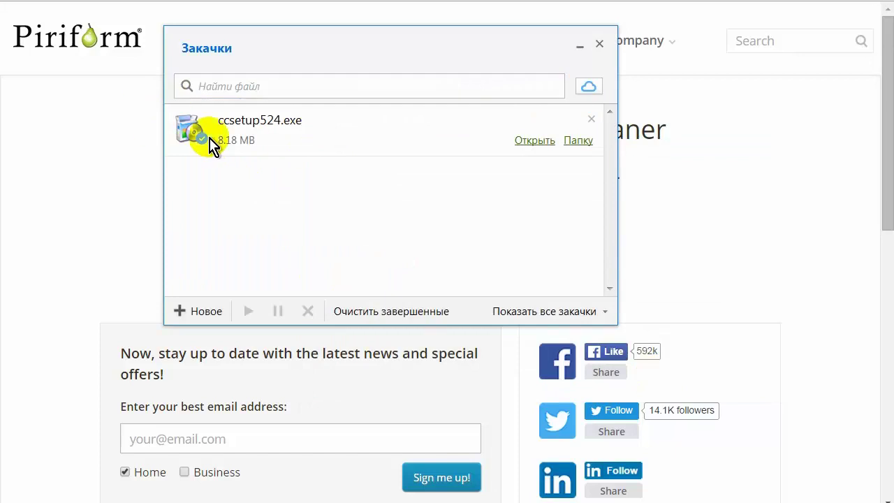
left_click(599, 44)
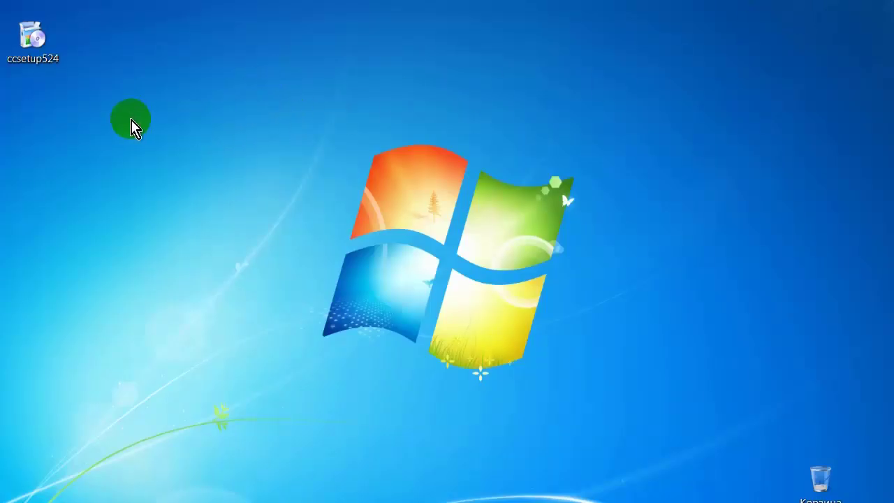
- Install CCleaner v5.24 from the ccsetup524 desktop file and run it without viewing the release notes
double_click(31, 43)
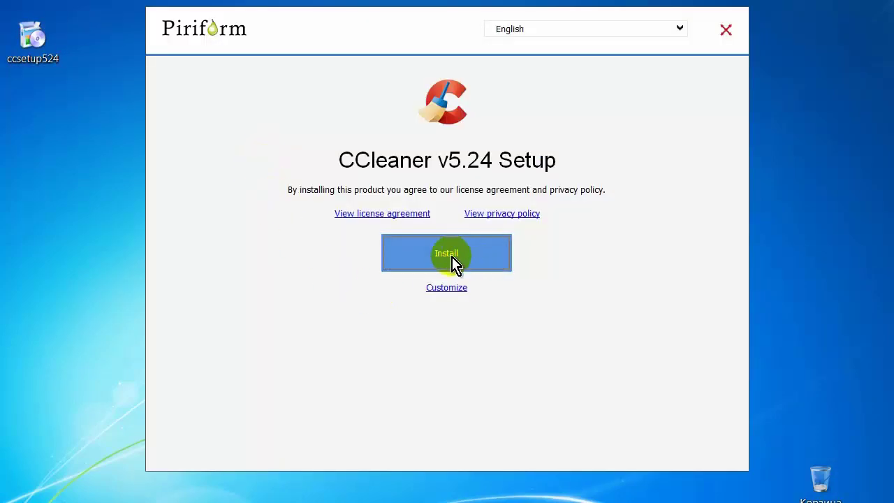
left_click(452, 264)
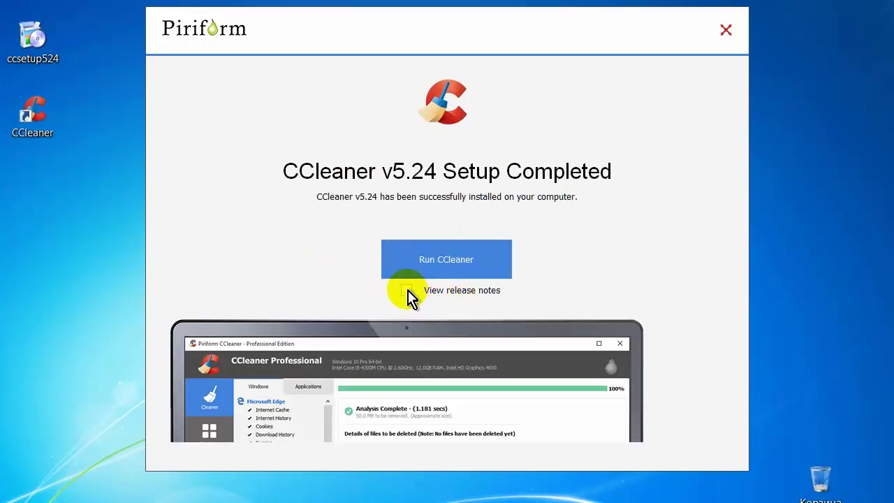
left_click(408, 292)
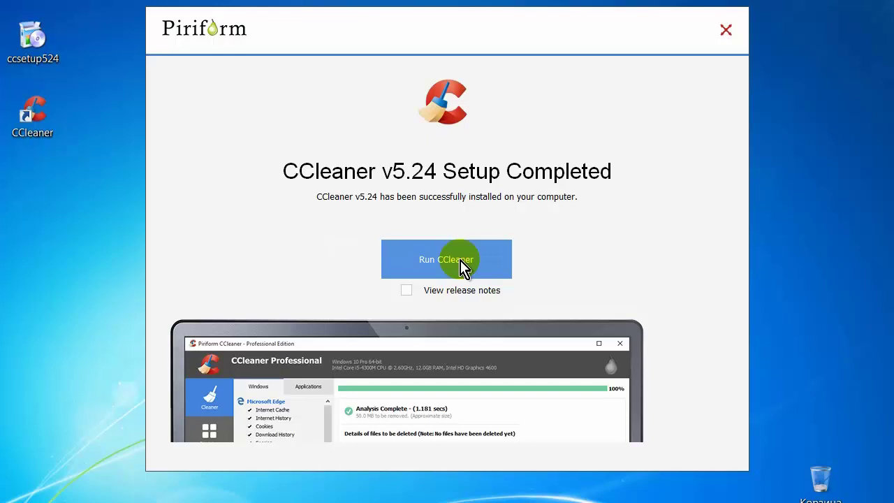
left_click(460, 266)
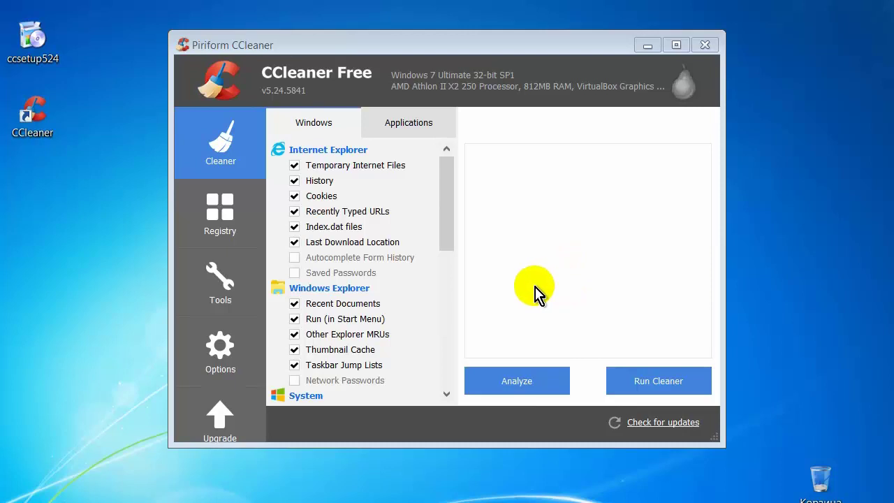
- Set the CCleaner interface language to Russian in its basic settings
left_click(219, 346)
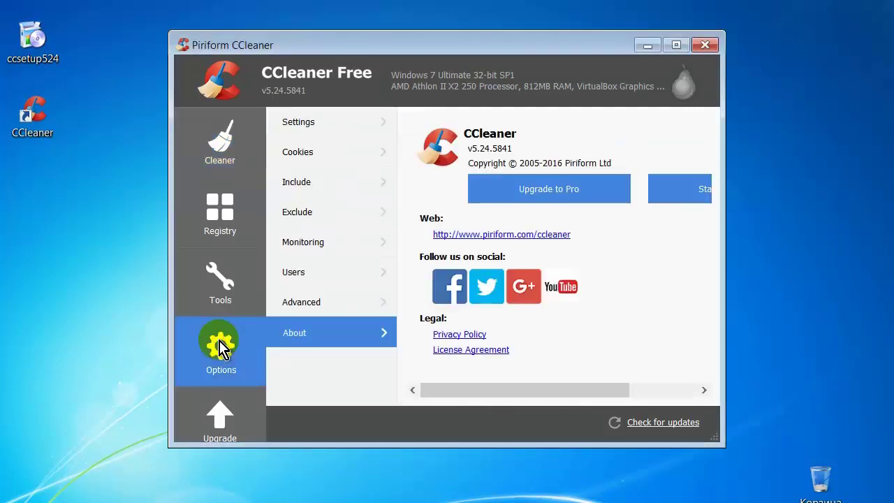
left_click(297, 121)
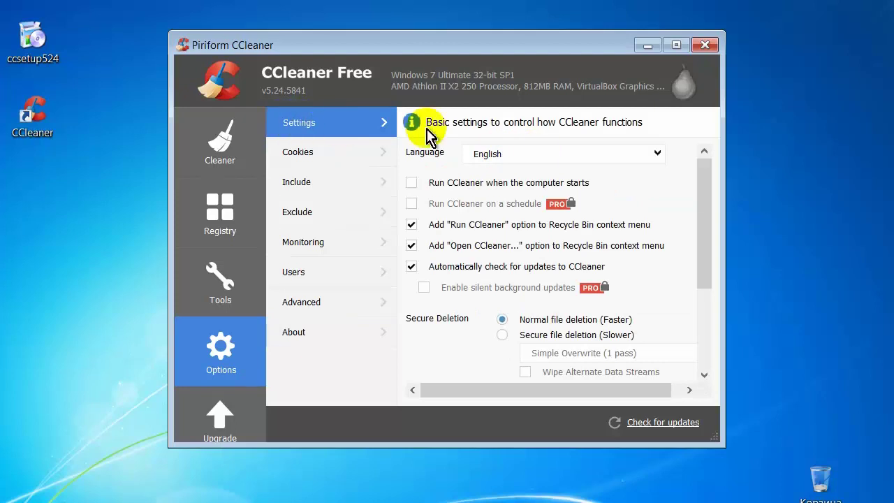
left_click(658, 154)
scroll(660, 157, "down", 1)
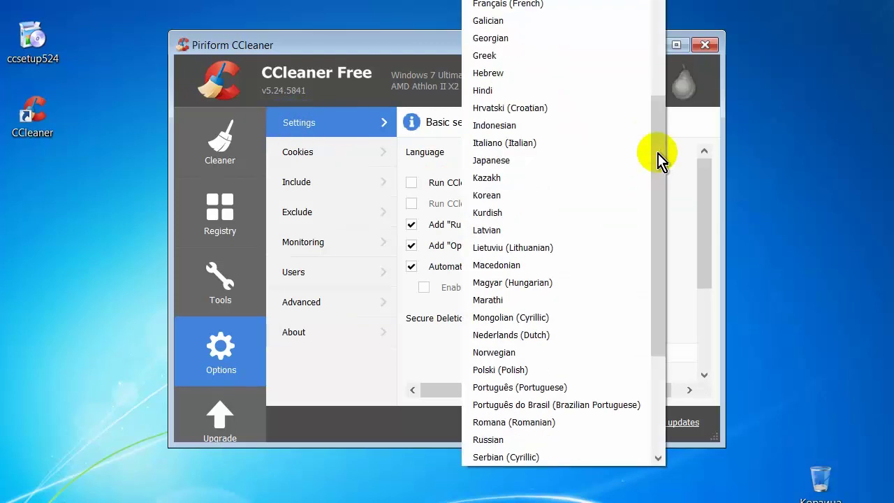
left_click_drag(656, 156, 652, 195)
left_click(500, 353)
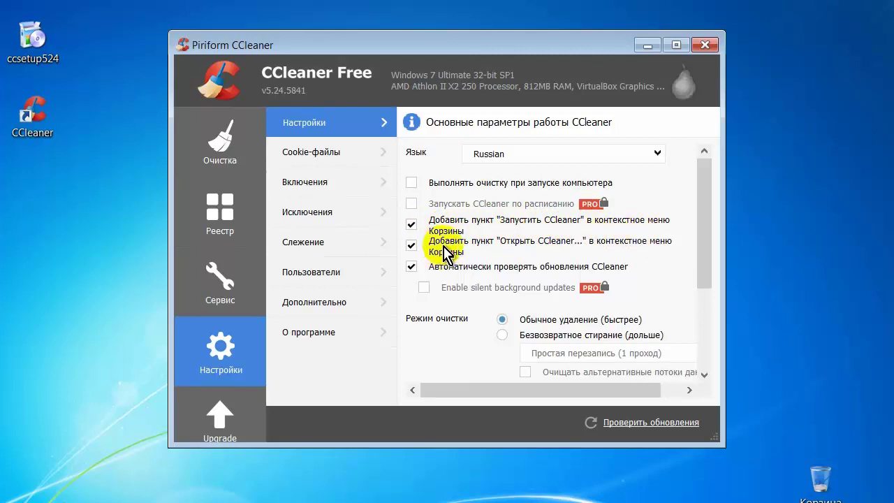
- Turn off both Recycle Bin context menu entries and the automatic CCleaner update check
left_click(411, 227)
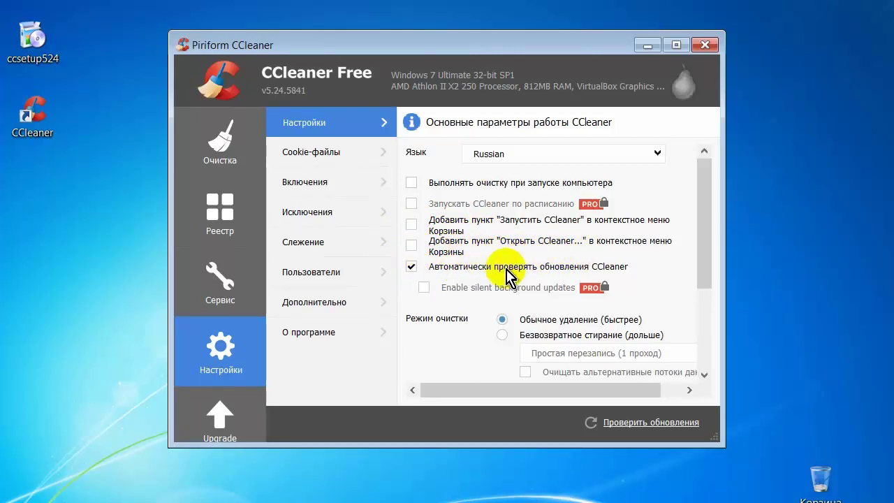
left_click(411, 266)
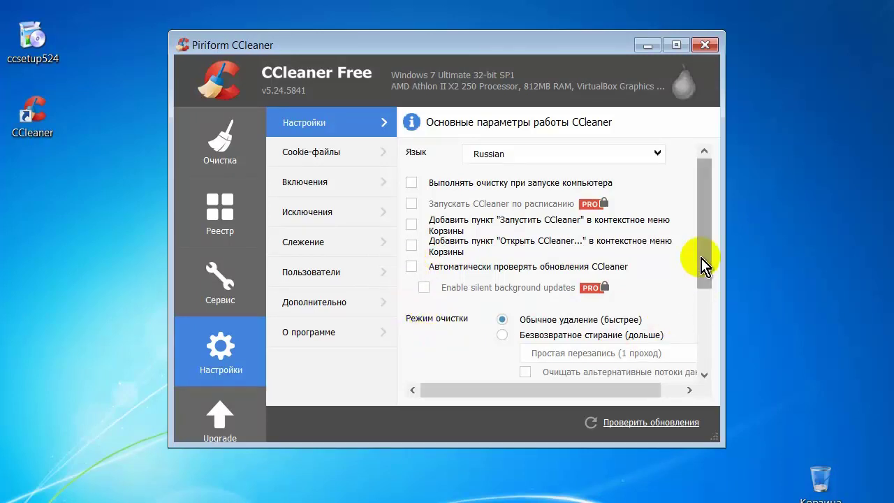
left_click_drag(703, 216, 707, 259)
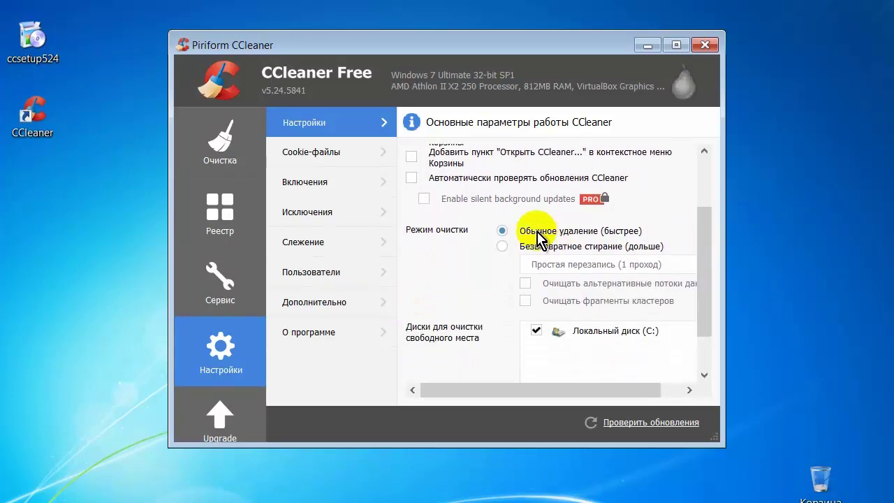
left_click_drag(704, 272, 702, 308)
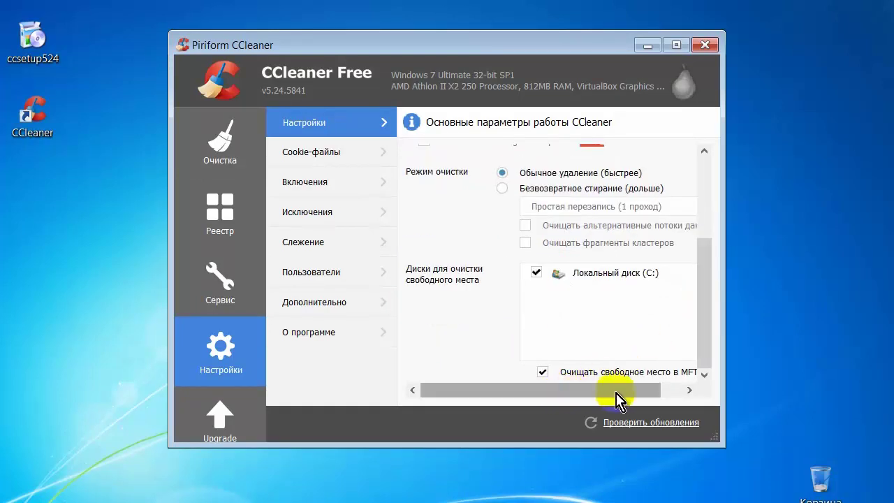
- Disable system monitoring and active monitoring in the "Слежение" options, confirming that active monitoring should be switched off
left_click(323, 162)
left_click(318, 184)
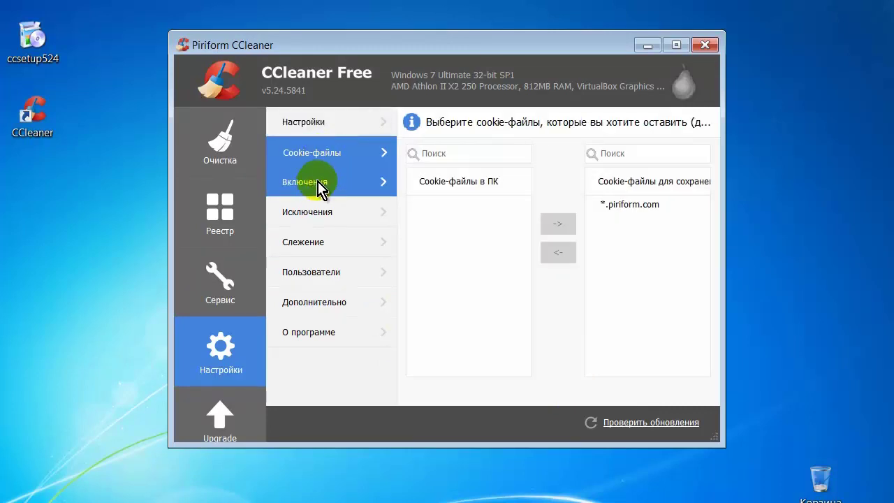
left_click(322, 214)
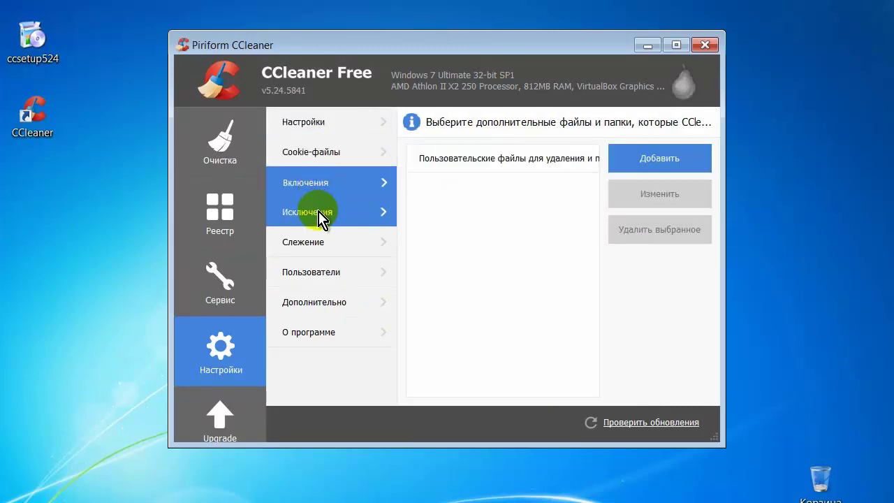
left_click(308, 244)
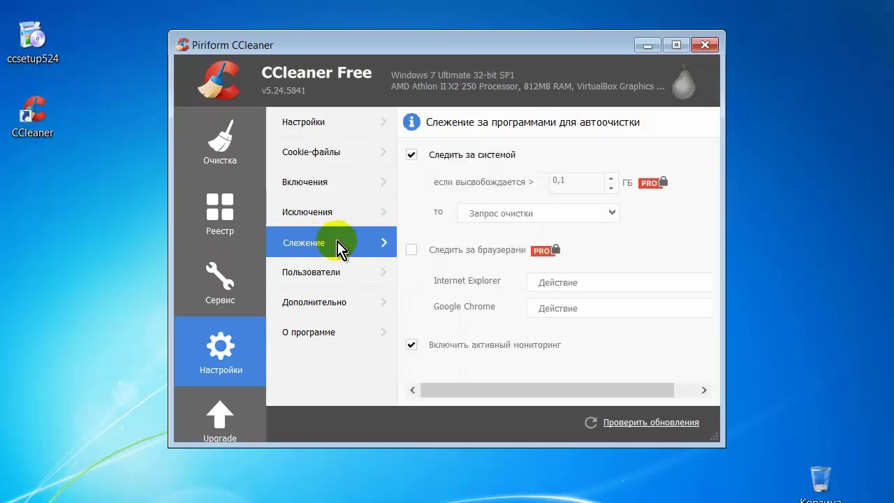
left_click(409, 154)
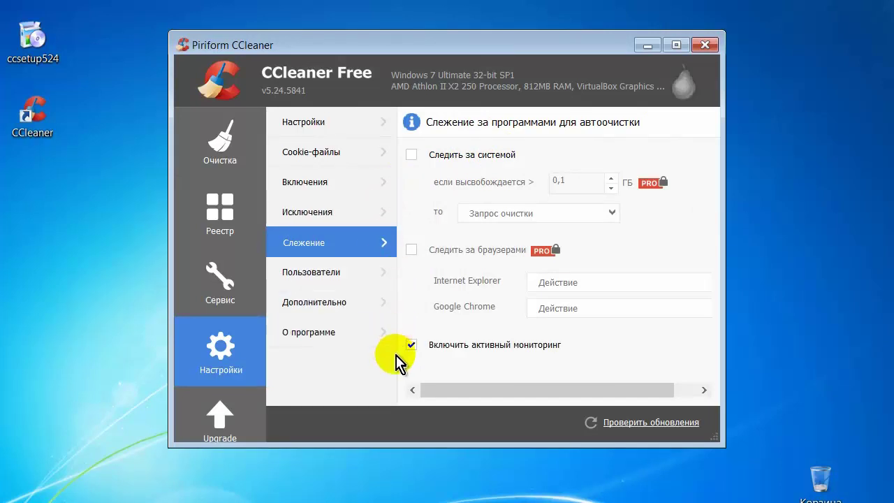
left_click(411, 344)
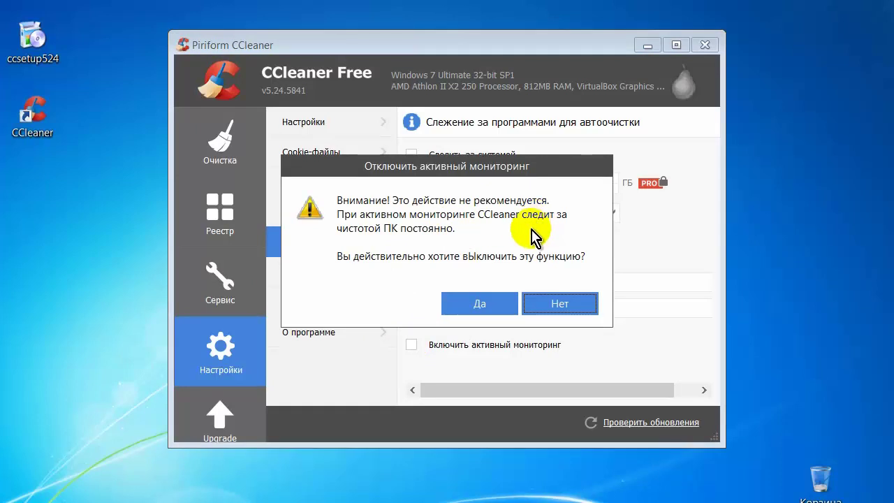
left_click(489, 308)
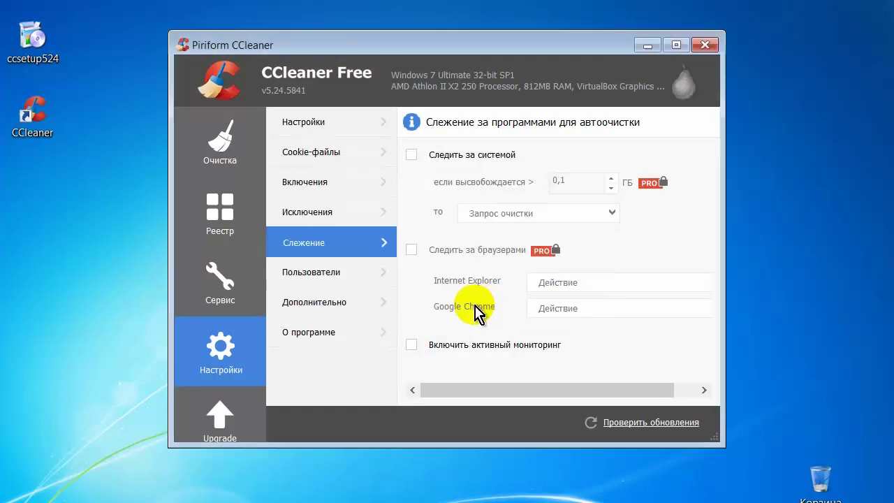
- Review the user access options, the advanced parameters, and the program information
left_click(316, 279)
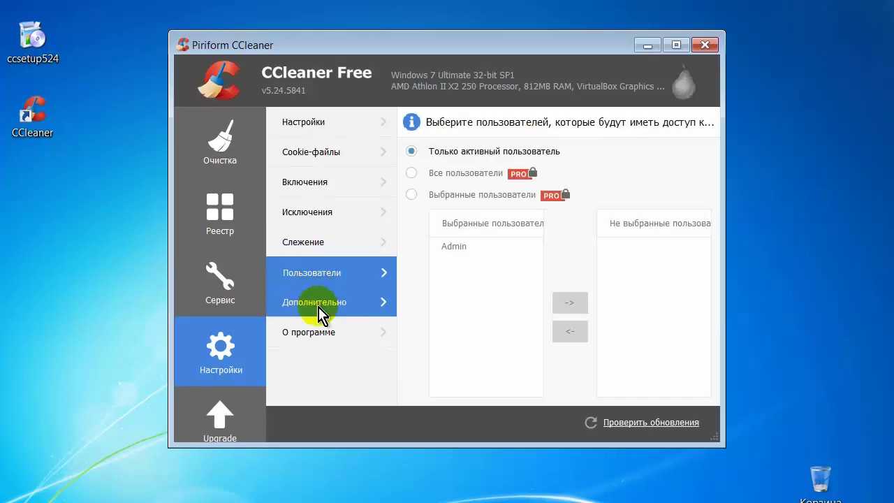
left_click(325, 307)
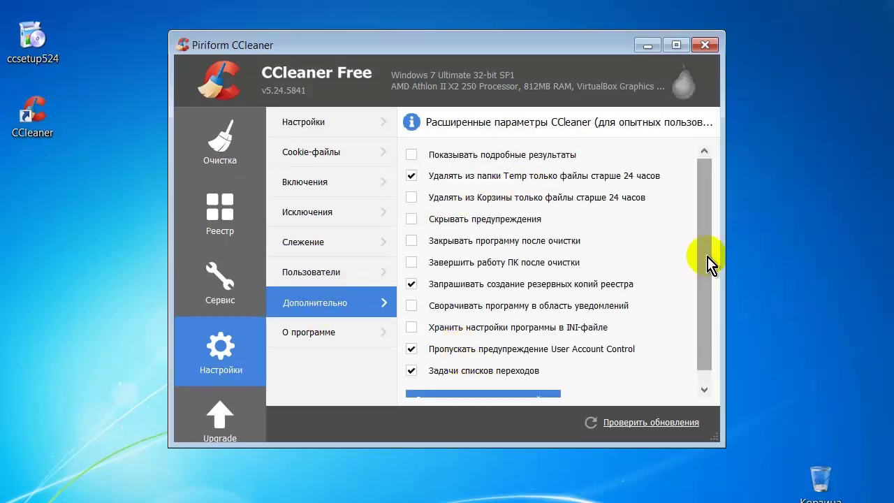
left_click_drag(707, 234, 707, 279)
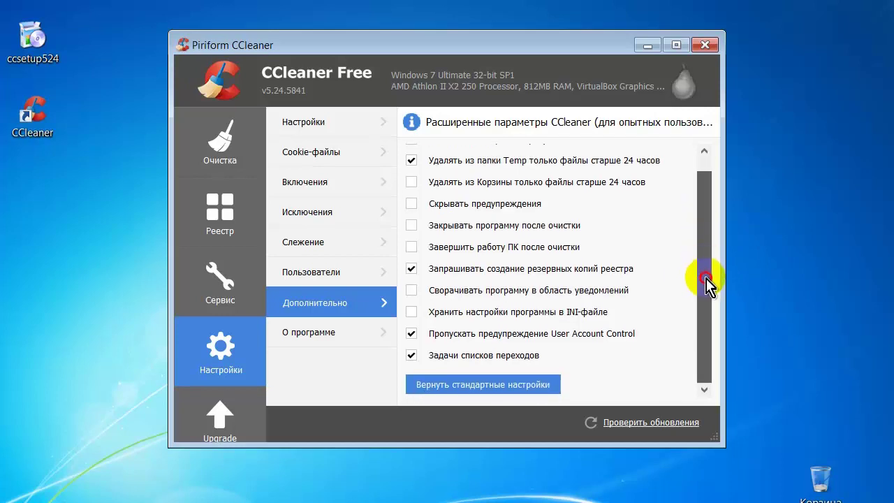
left_click(324, 336)
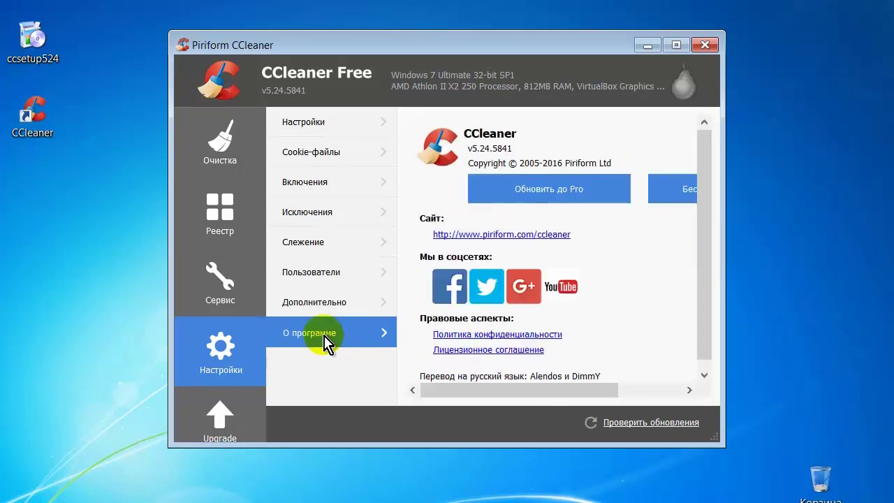
left_click_drag(708, 193, 704, 308)
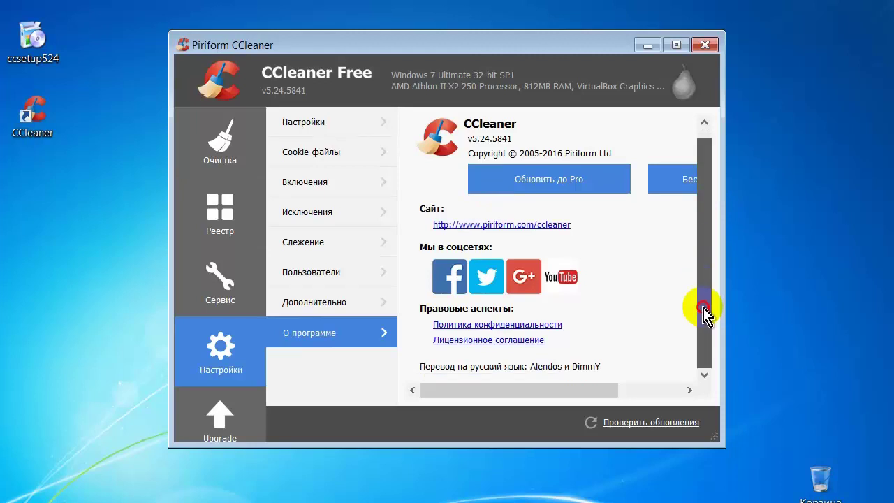
- Examine which Windows and application items are selected for cleaning
left_click(223, 143)
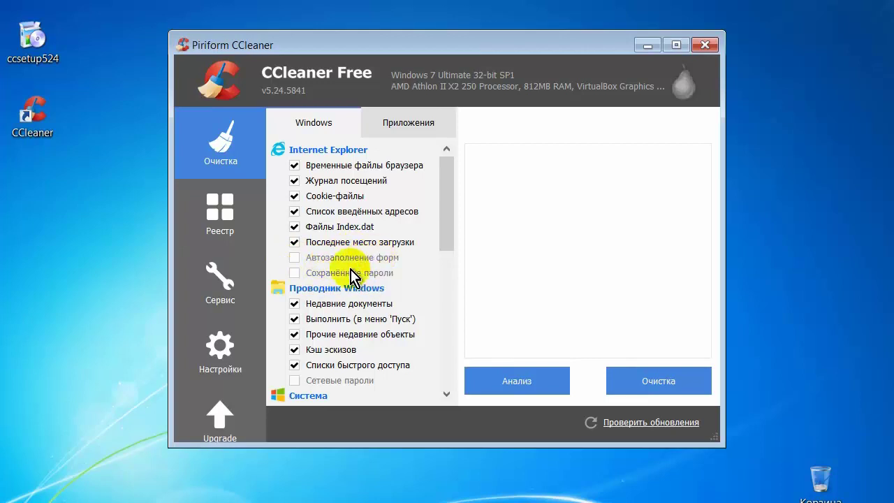
left_click_drag(452, 201, 451, 160)
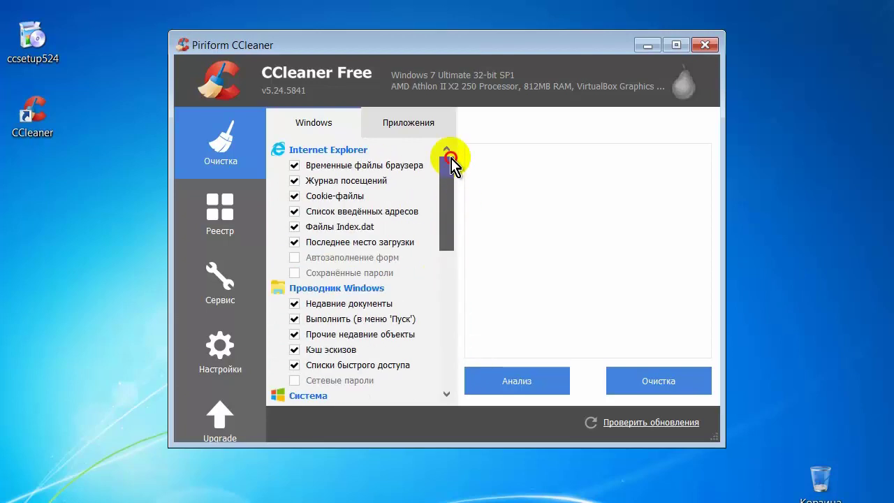
left_click(417, 127)
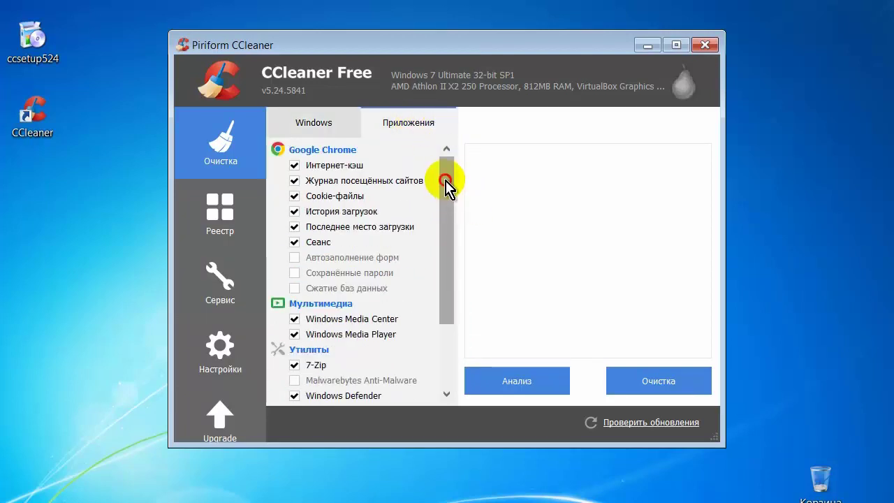
left_click_drag(445, 185, 221, 218)
- Scan the registry for problems with all integrity categories included
left_click(220, 218)
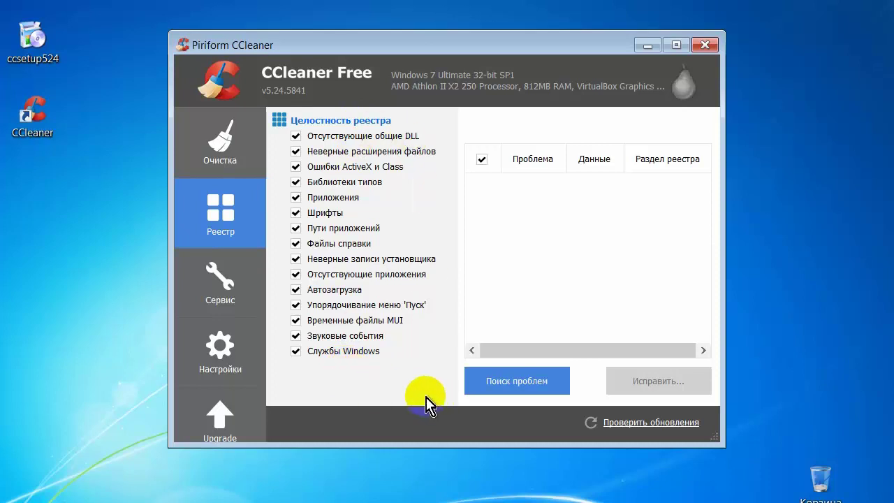
left_click(519, 391)
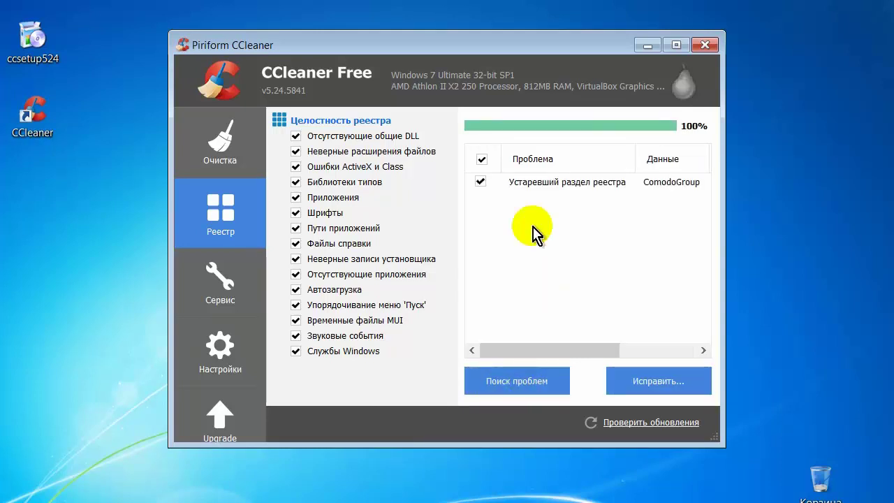
- Fix the obsolete ComodoGroup registry key without saving a backup of the changes, and close the repair dialog
left_click(660, 383)
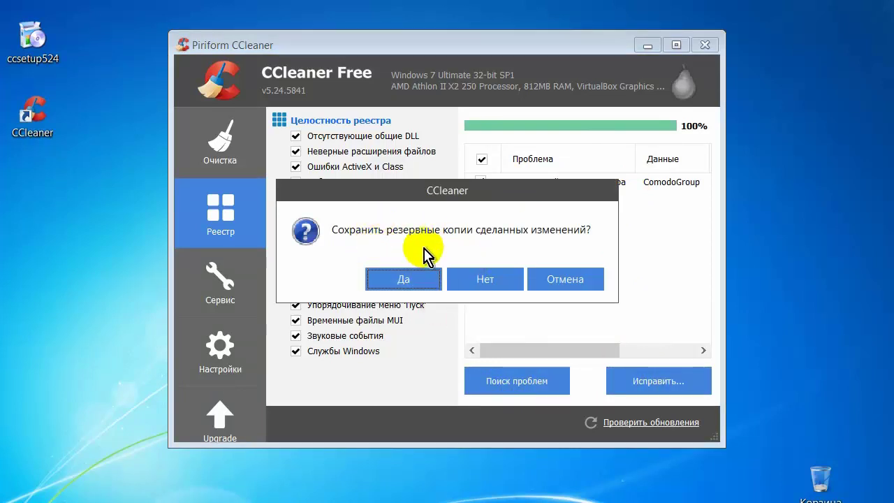
left_click(487, 280)
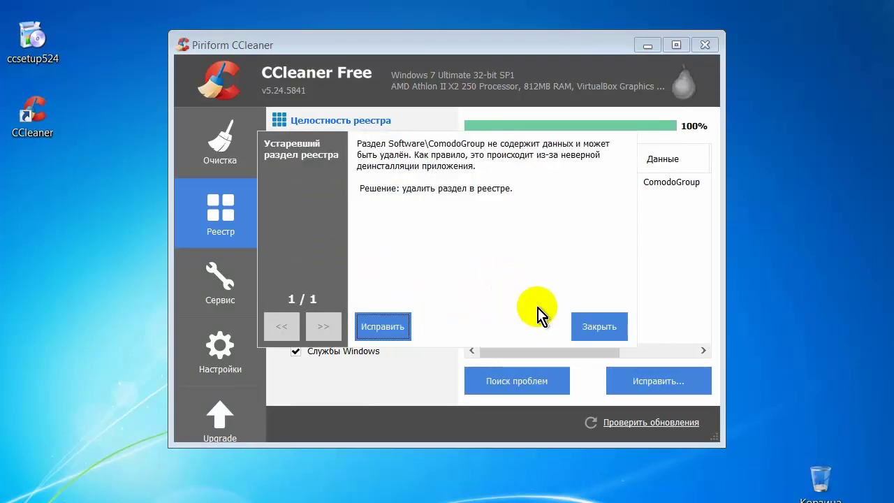
left_click(391, 328)
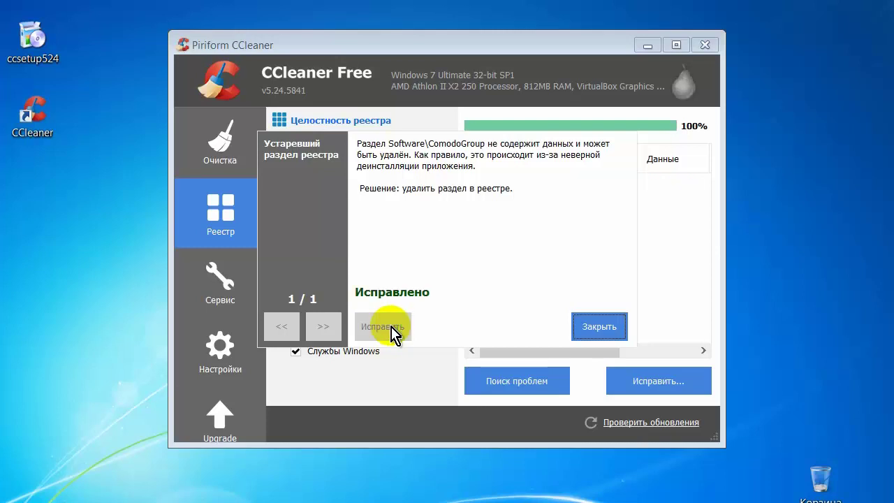
left_click(598, 322)
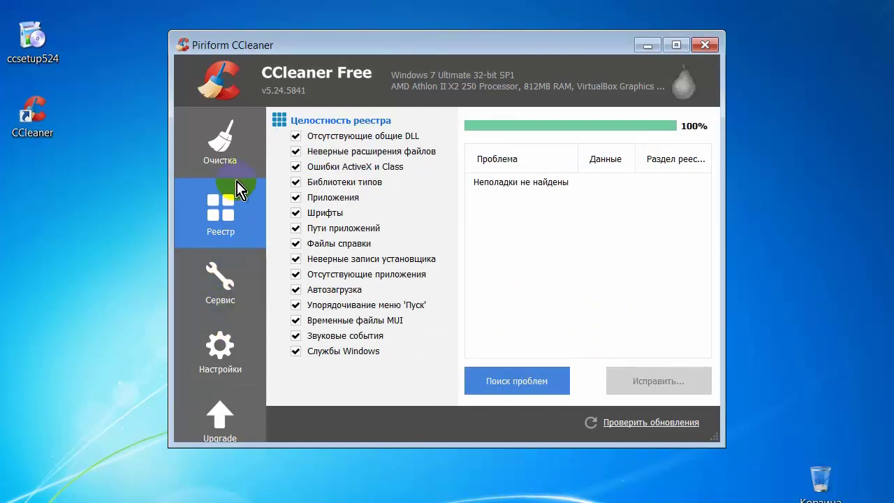
- Analyze the selected Windows and application items for unneeded files and clean them, confirming the deletion
left_click(220, 148)
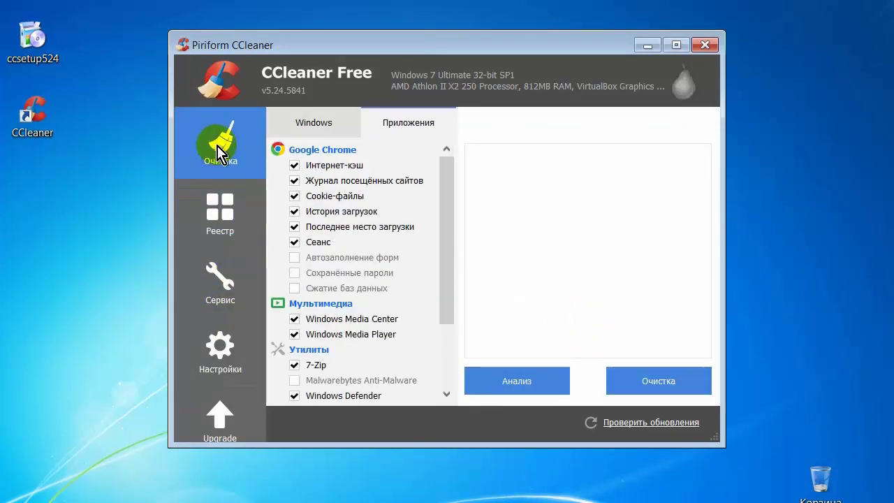
left_click(534, 384)
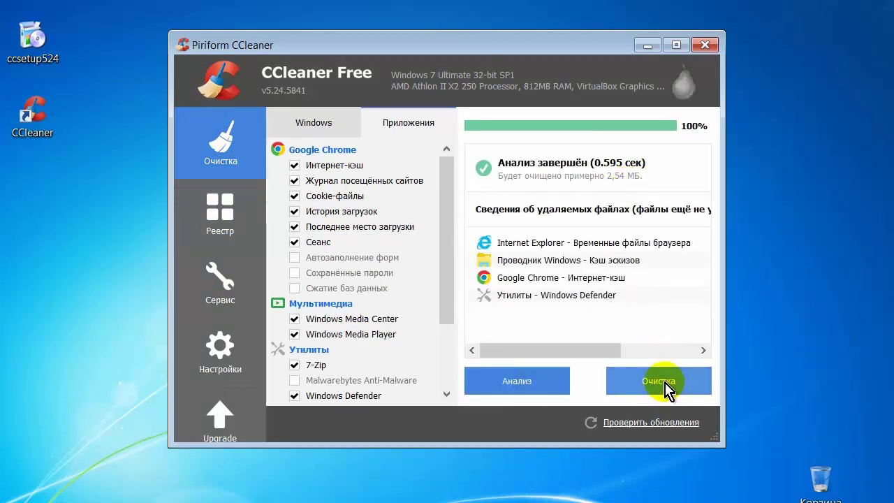
left_click(660, 382)
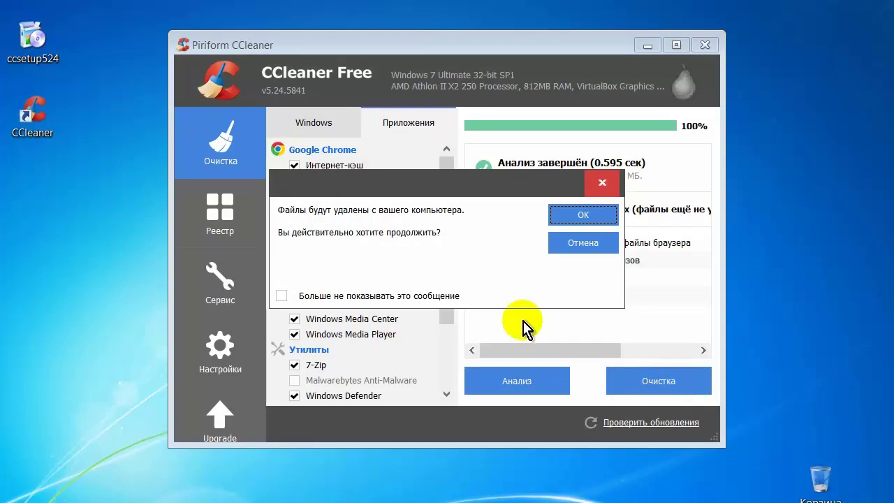
left_click(587, 217)
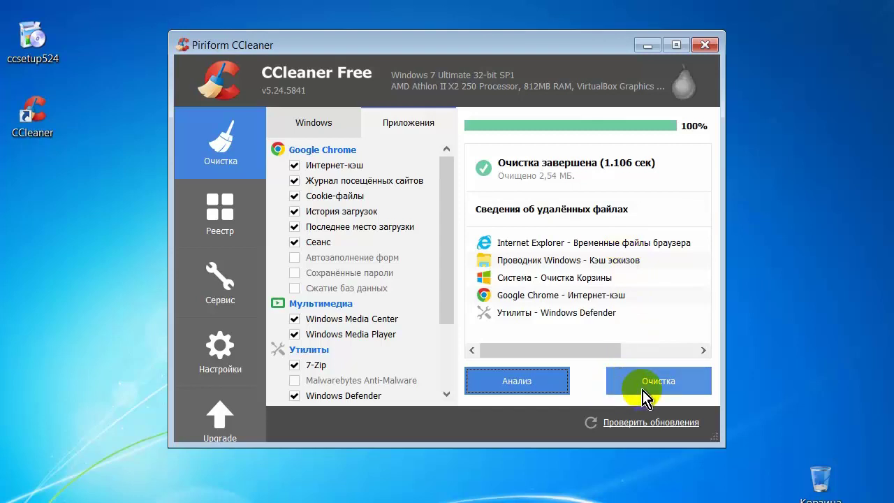
- Look over the installed programs available for removal, and disable the Toolwiz Care entry in the Windows startup list
left_click(236, 293)
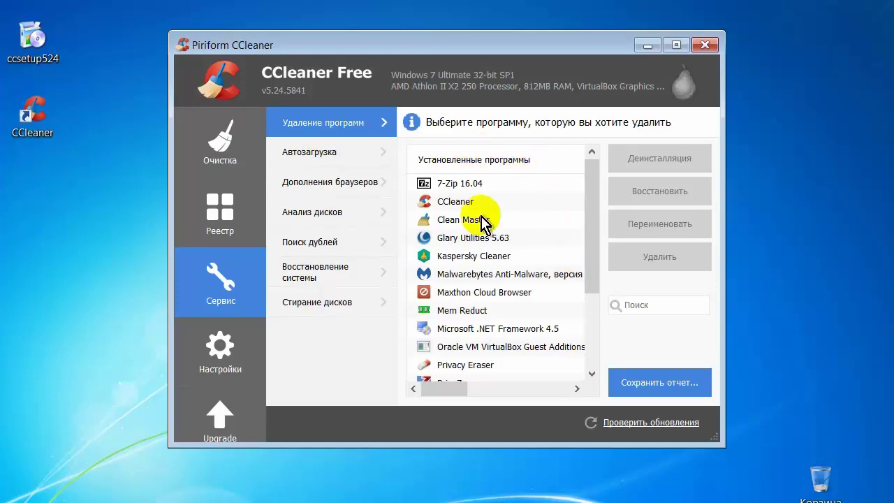
left_click(461, 185)
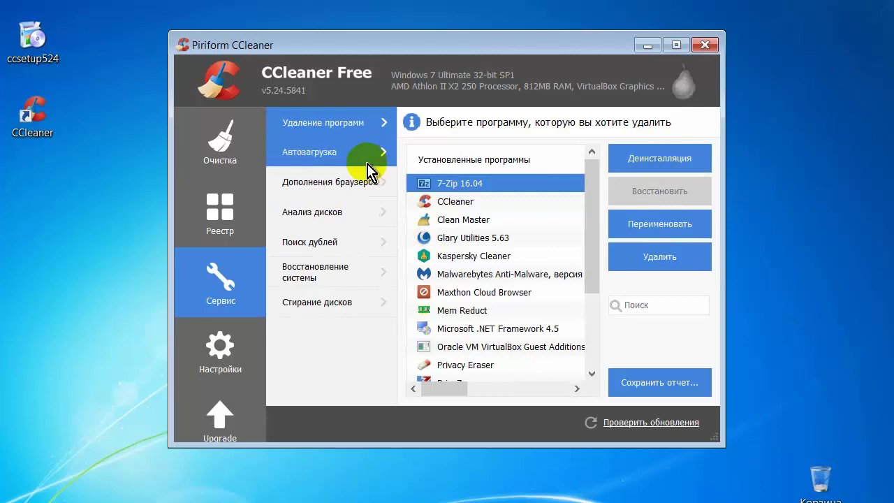
left_click(329, 151)
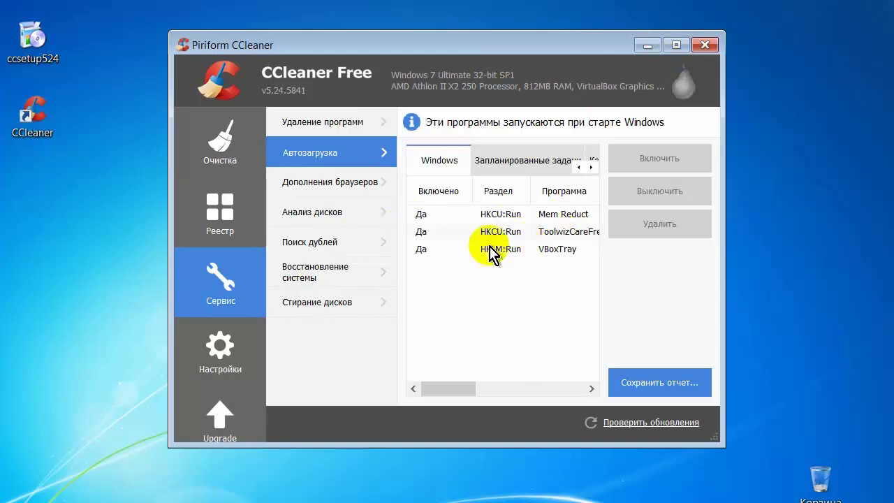
left_click(568, 238)
left_click(668, 190)
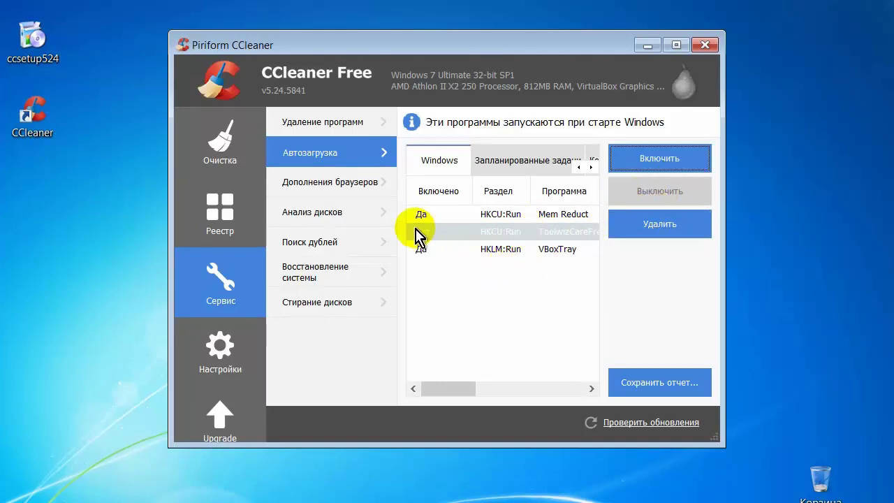
left_click(437, 232)
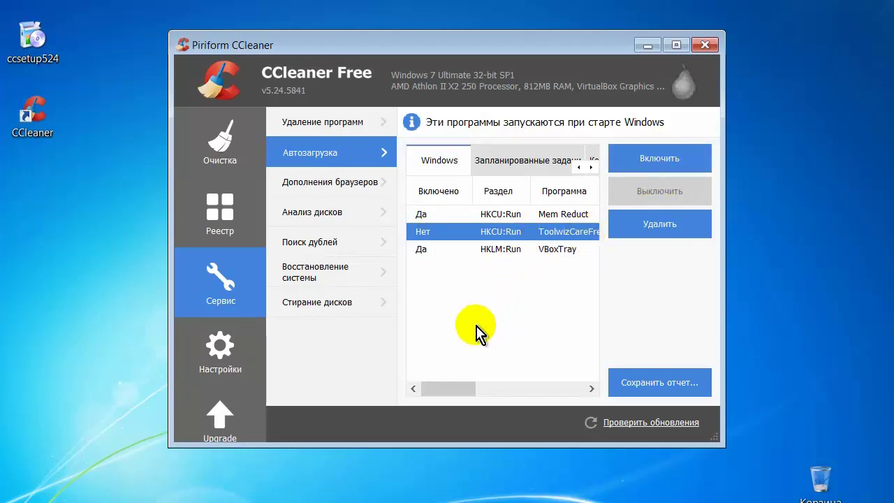
left_click(222, 349)
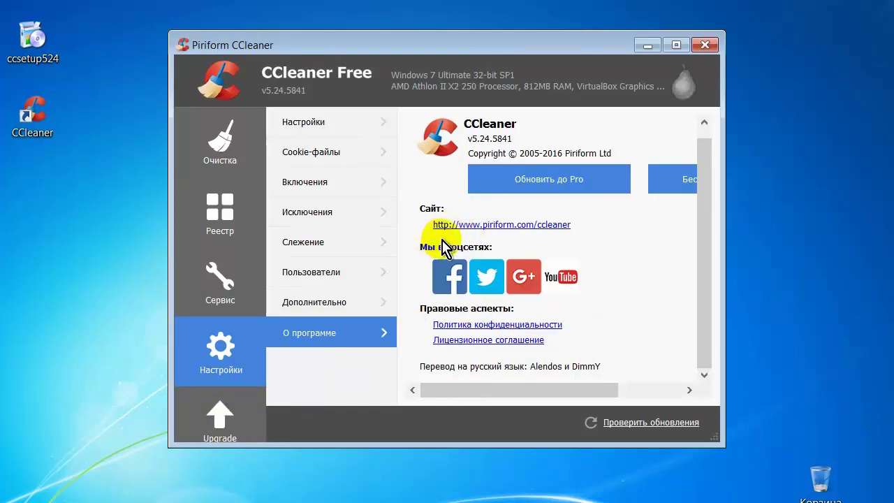
left_click(219, 155)
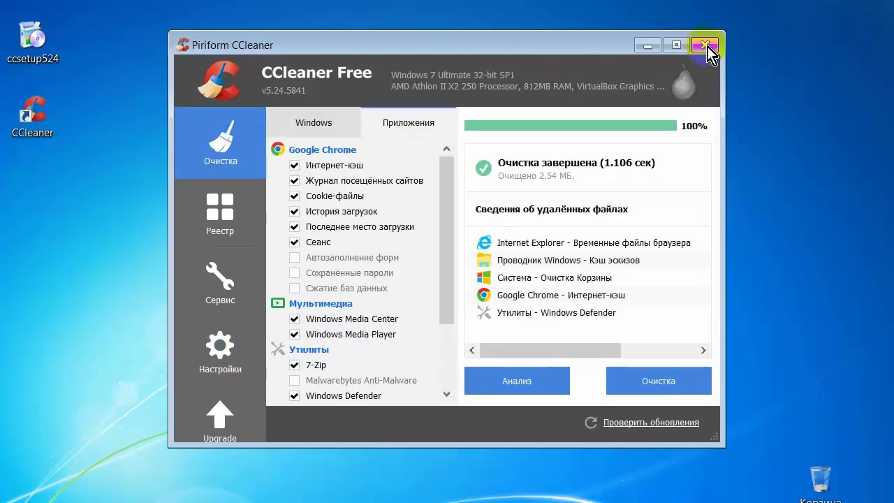